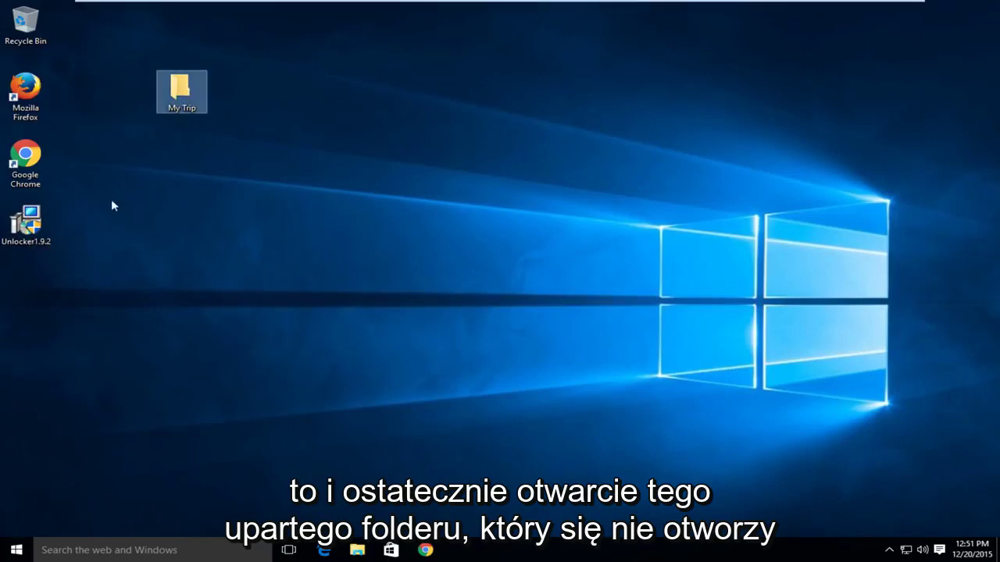
Launch the Unlocker 1.9.2 installer in English and accept the license agreement.
double_click(21, 227)
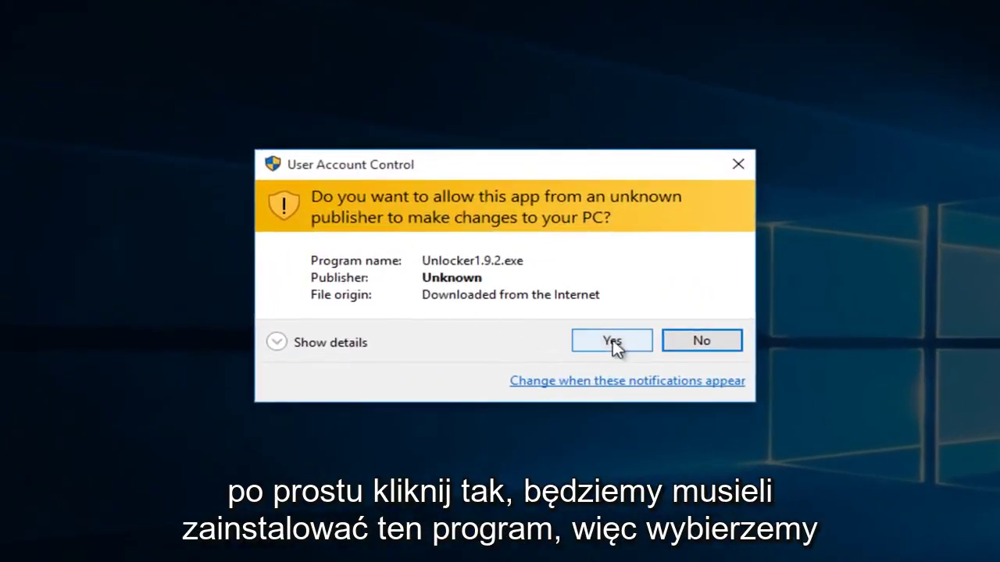
left_click(614, 344)
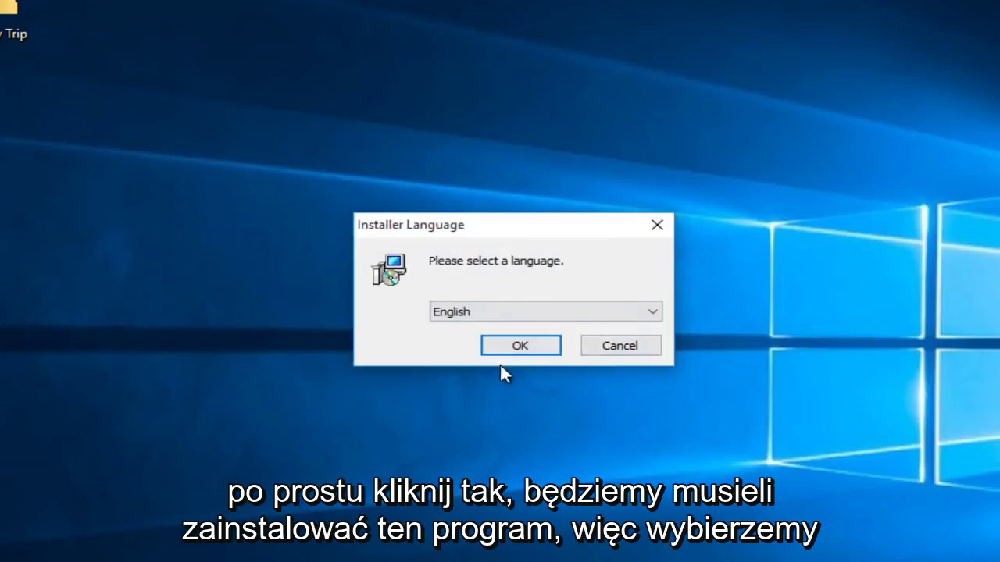
left_click(522, 349)
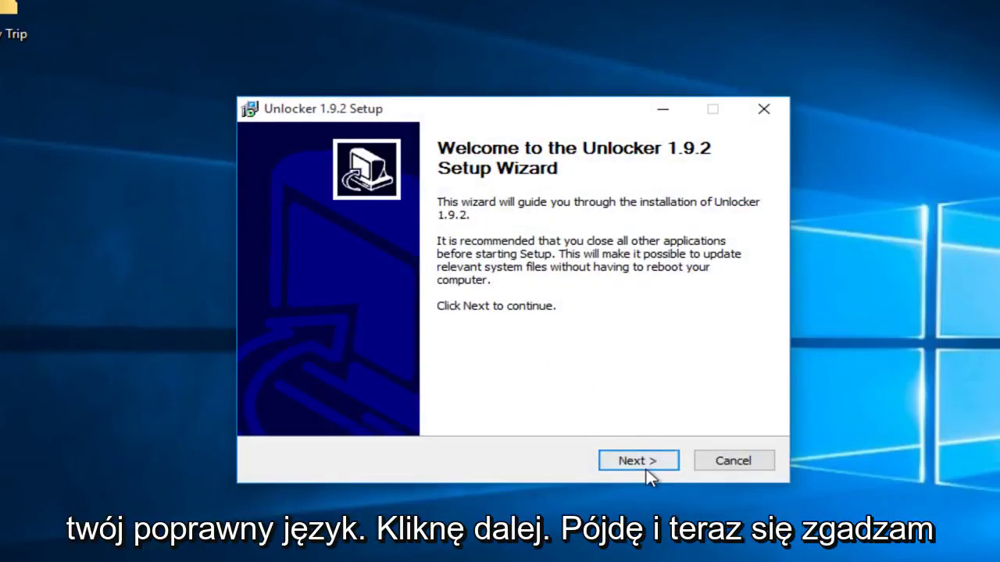
left_click(644, 467)
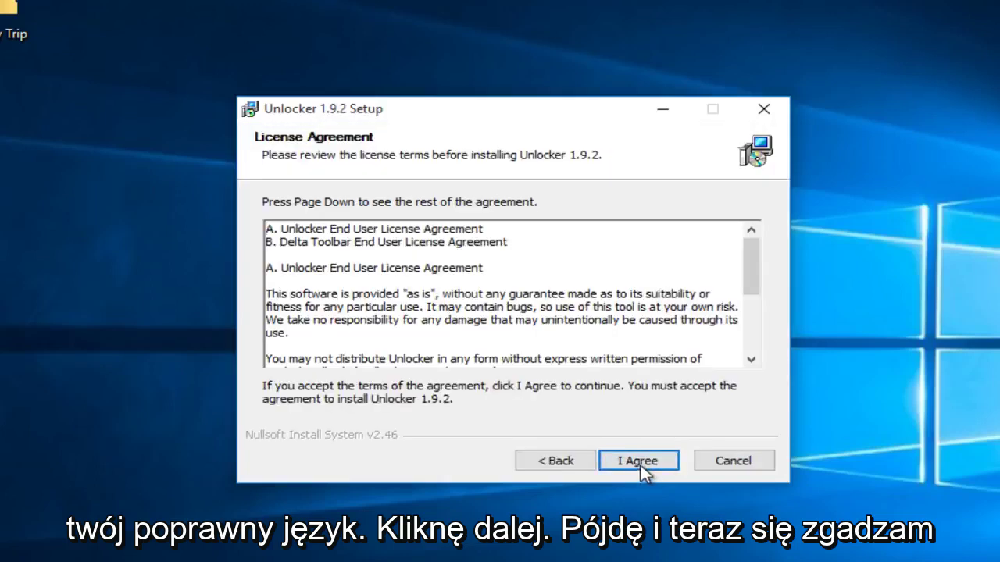
left_click(617, 462)
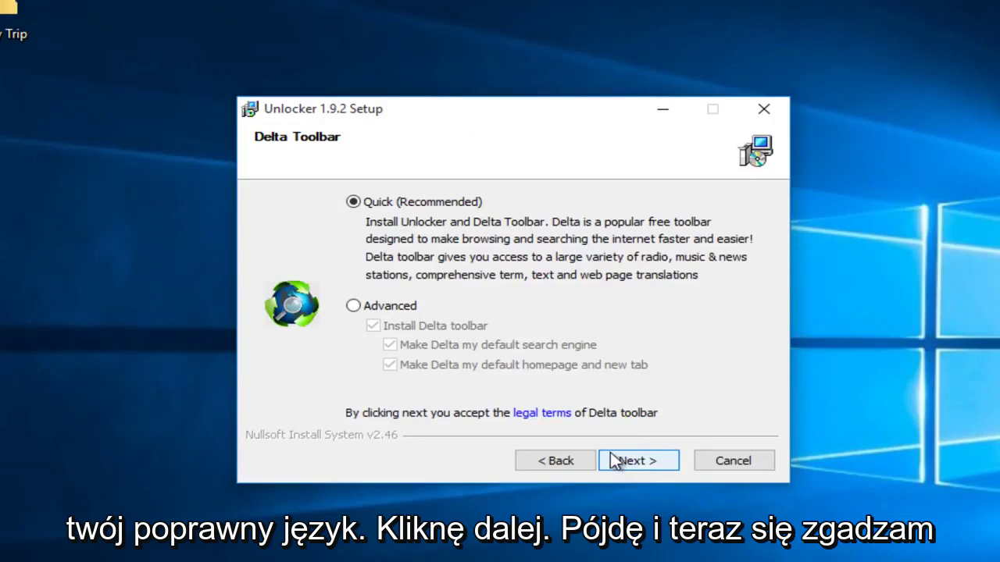
Install with Advanced options, the Delta toolbar unticked and the default folder, then finish.
left_click(361, 311)
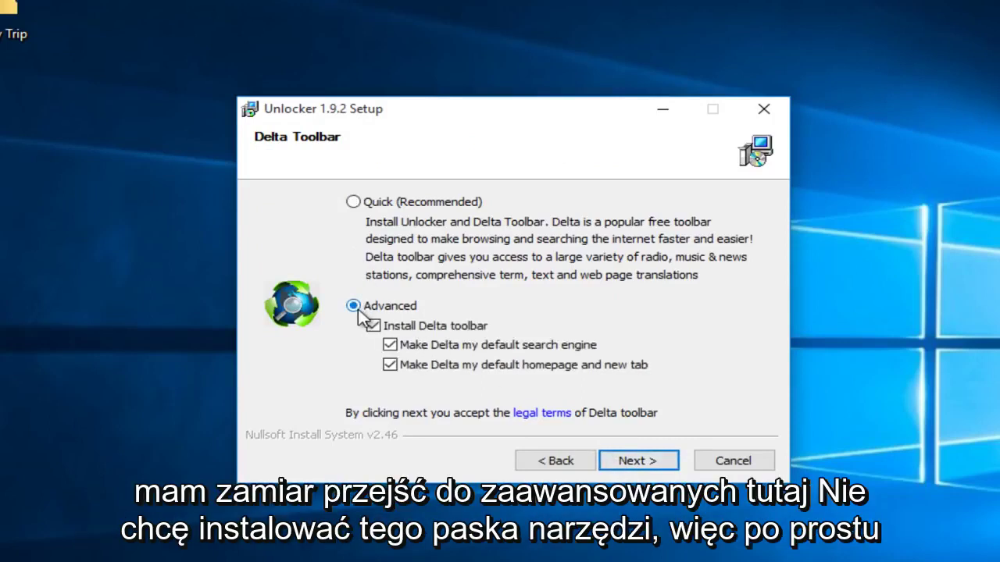
left_click(373, 328)
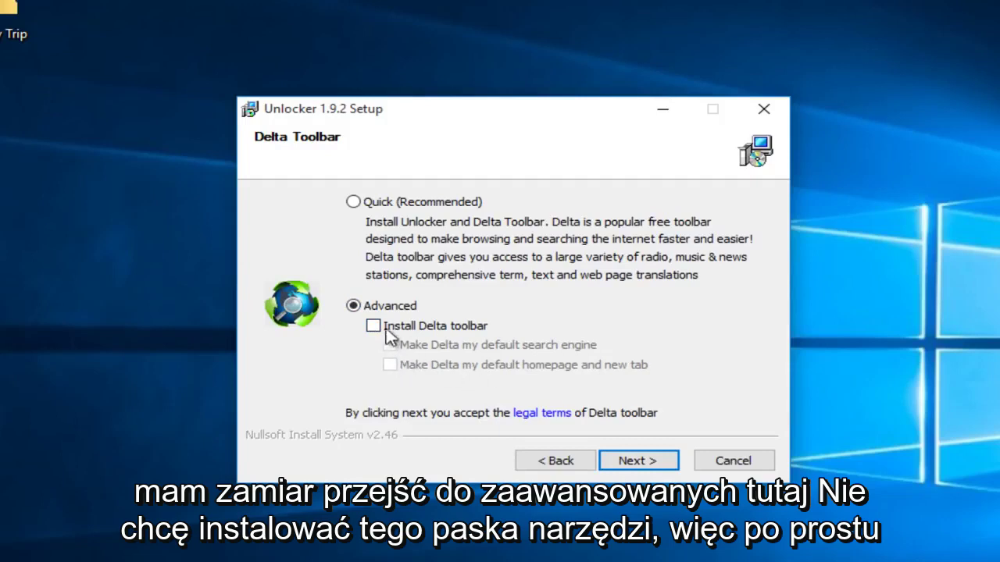
left_click(637, 465)
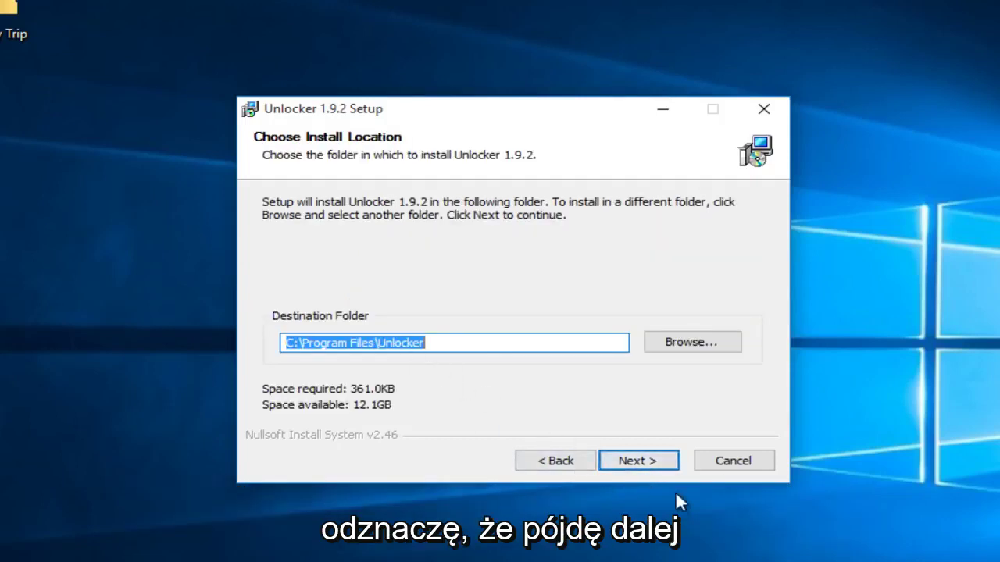
left_click(660, 466)
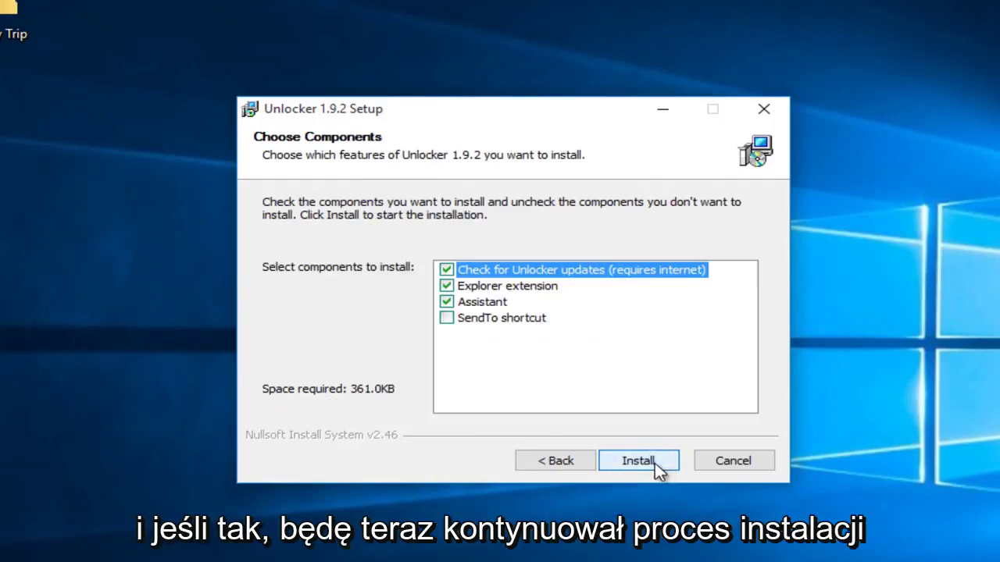
left_click(655, 464)
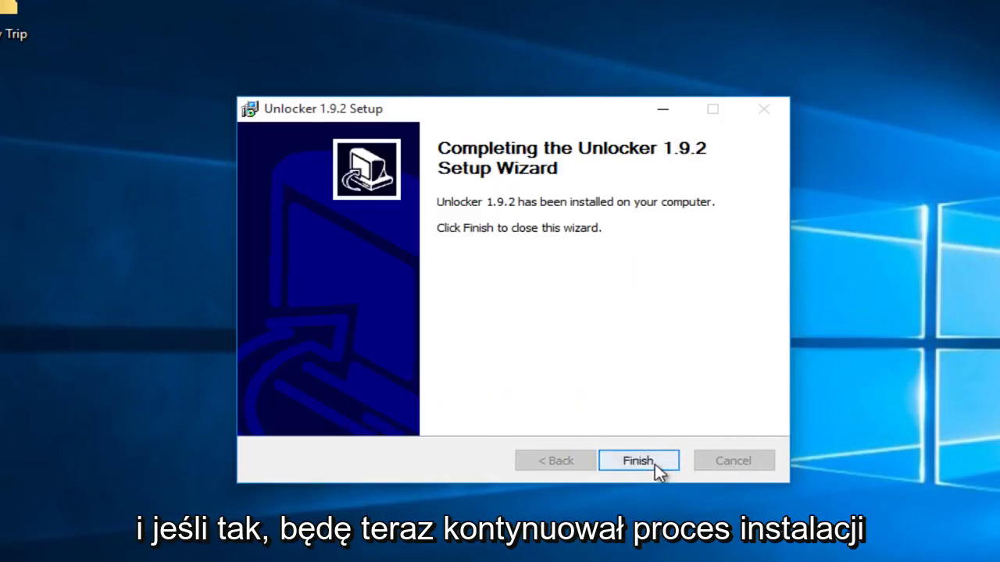
left_click(631, 463)
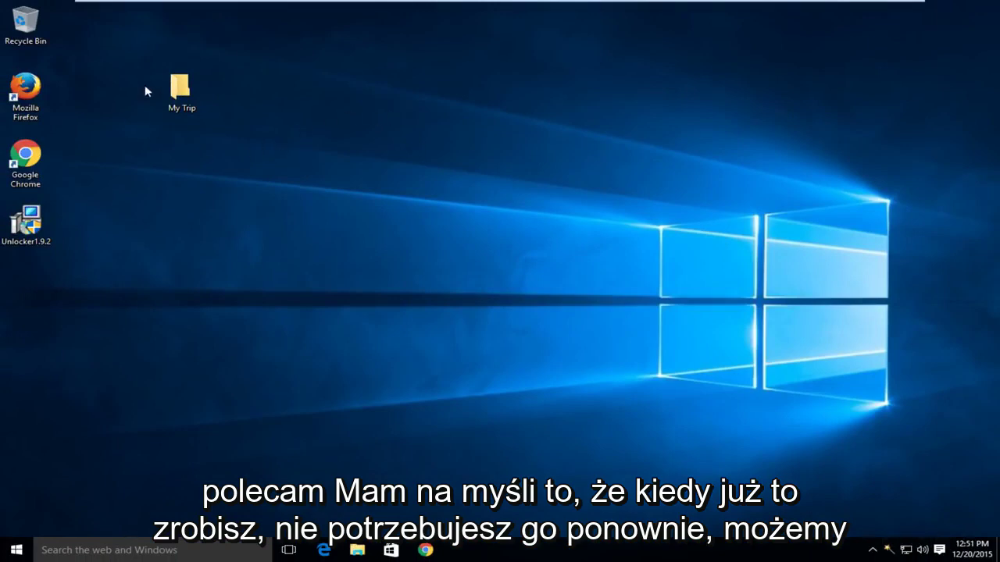
Search for 'unlock' and run Start Unlocker with administrator permission.
left_click(145, 543)
type("un")
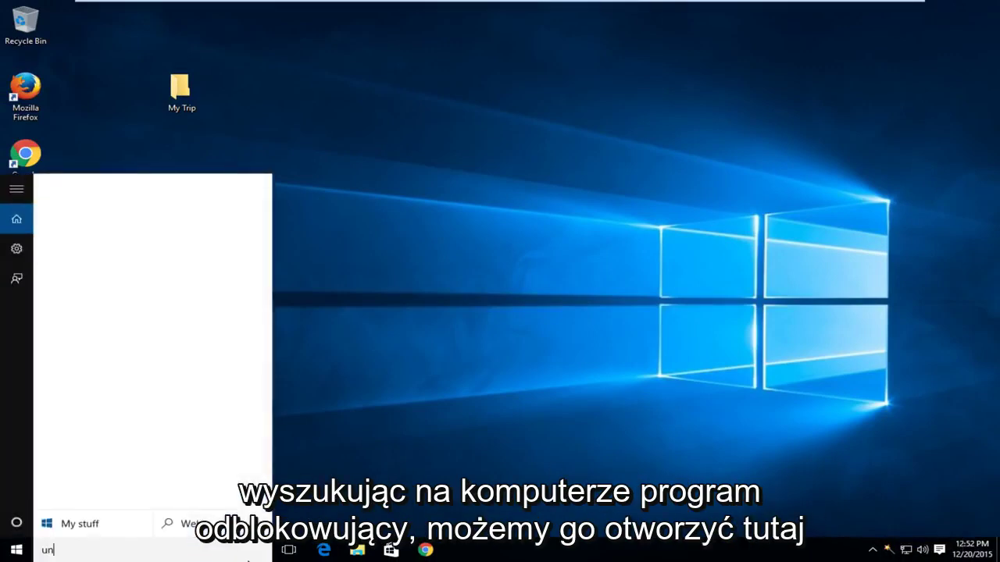
type("lock")
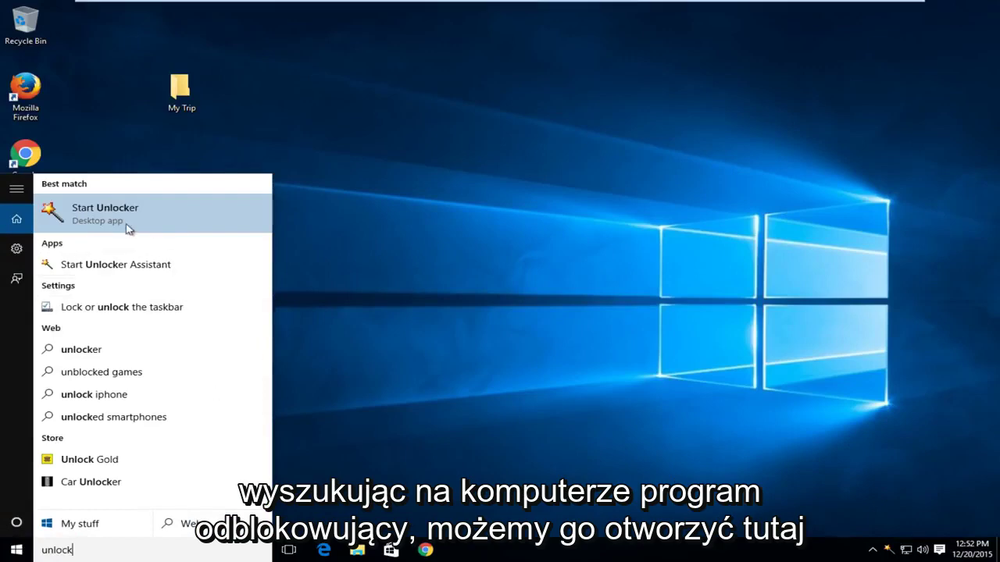
left_click(108, 212)
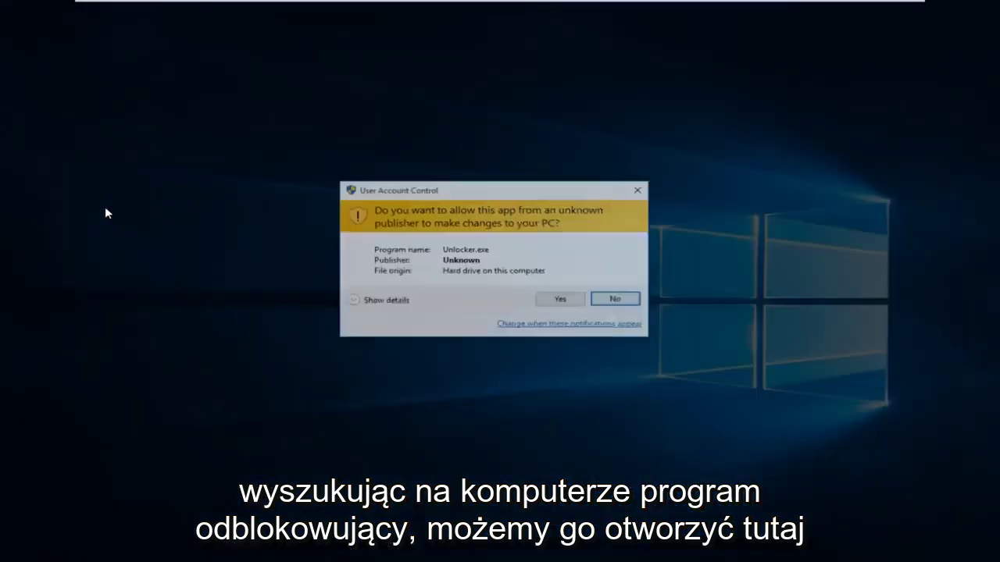
left_click(575, 298)
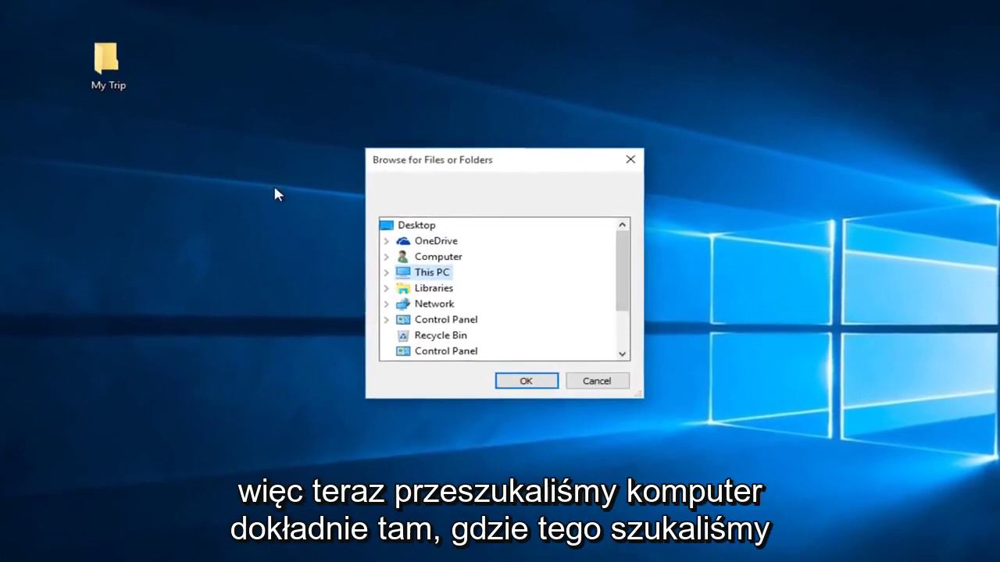
Browse the Desktop and scroll down to select the My Trip folder.
left_click(404, 229)
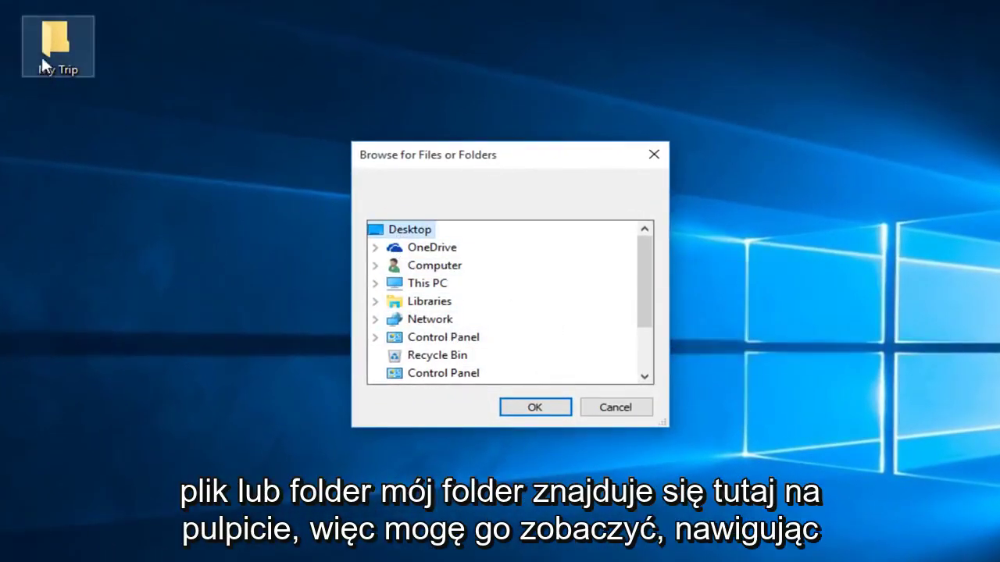
left_click_drag(646, 290, 648, 363)
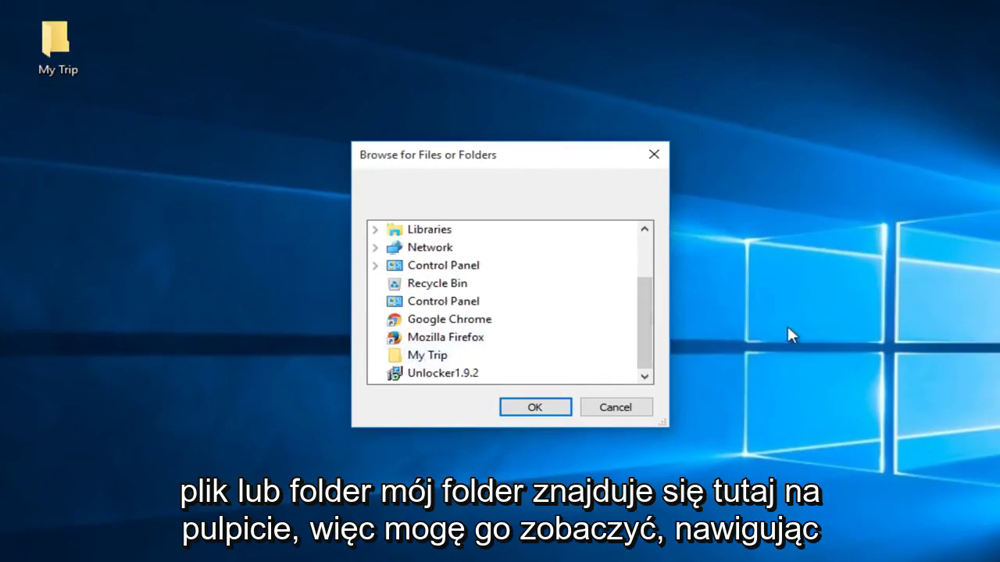
left_click_drag(645, 319, 643, 230)
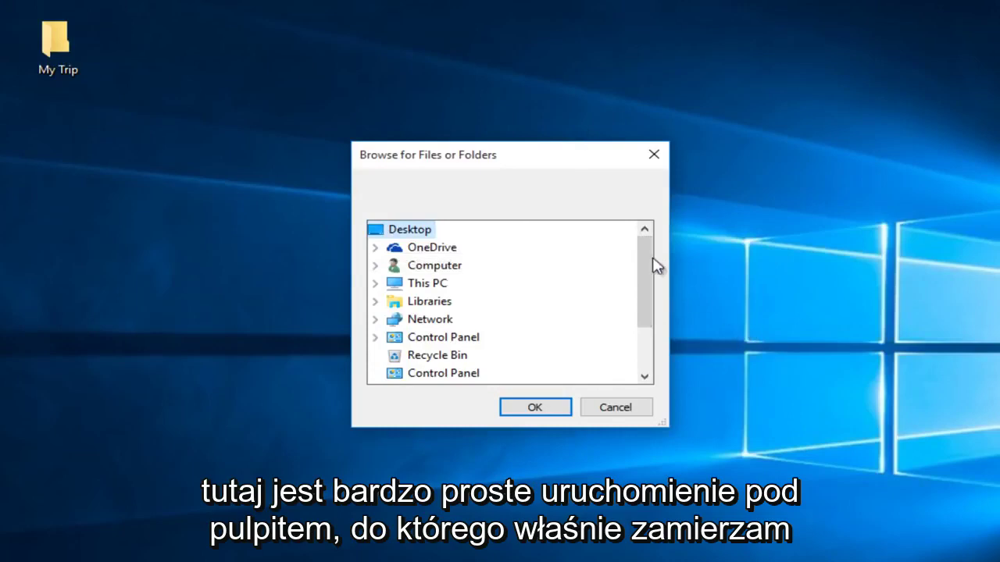
mouse_move(651, 266)
left_mouse_down()
mouse_move(654, 290)
mouse_move(630, 357)
left_mouse_up()
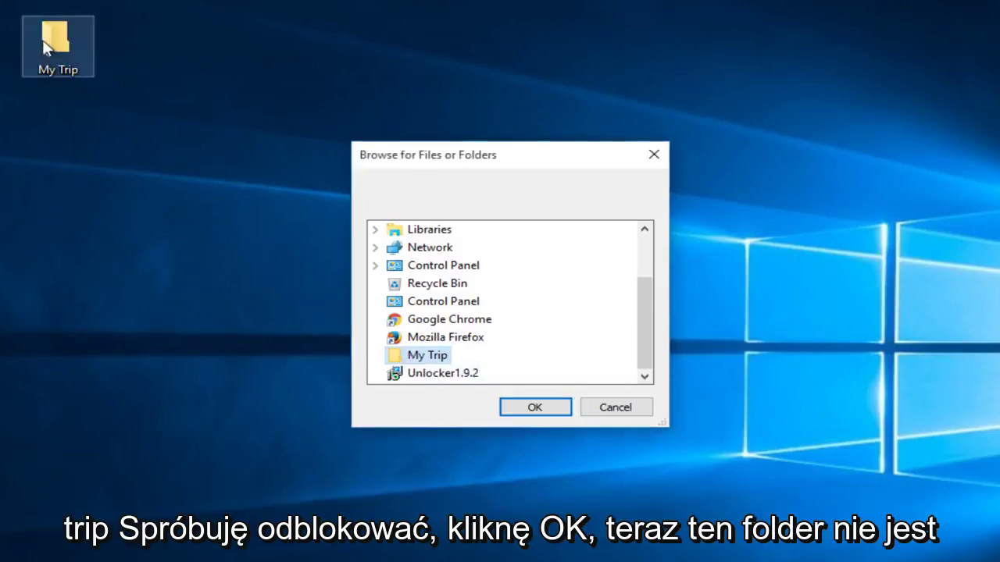
Confirm My Trip, set the Unlocker action to Delete, and run it.
left_click(539, 408)
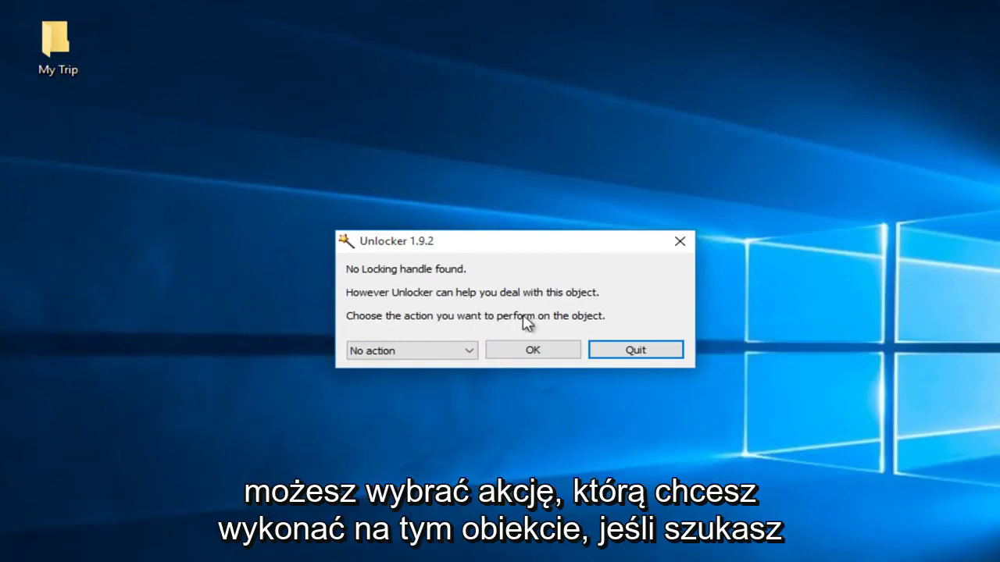
left_click(400, 351)
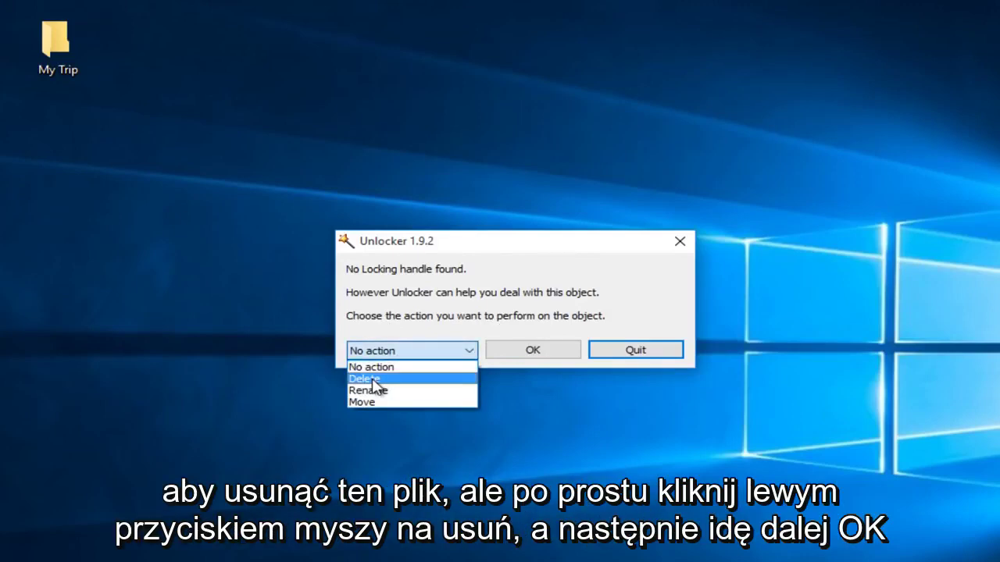
left_click(376, 379)
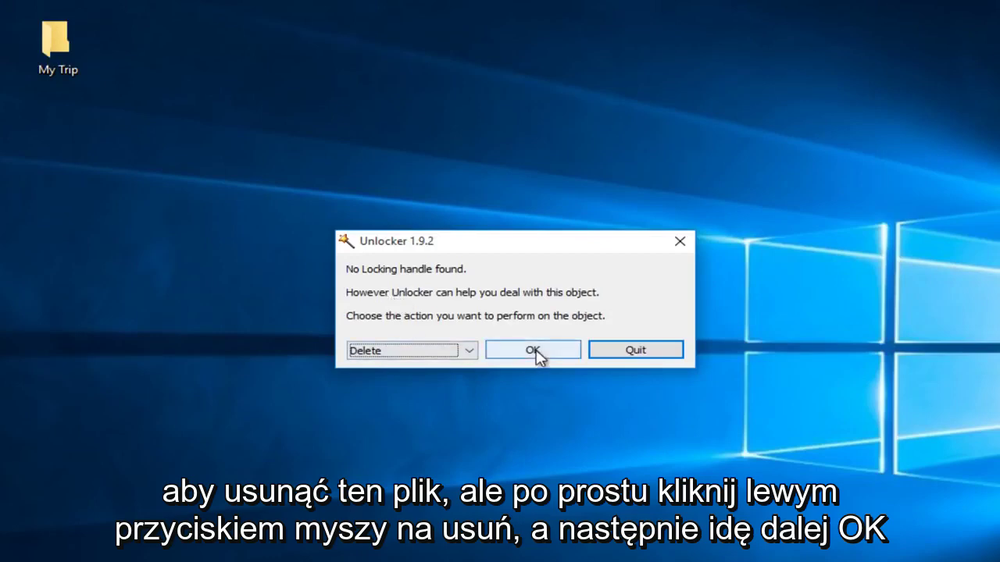
left_click(375, 352)
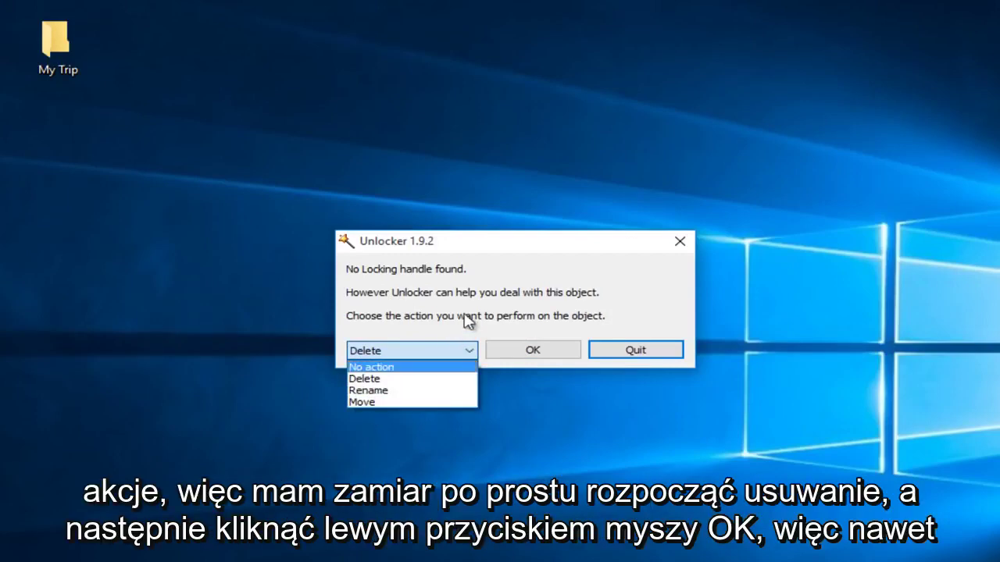
left_click(470, 351)
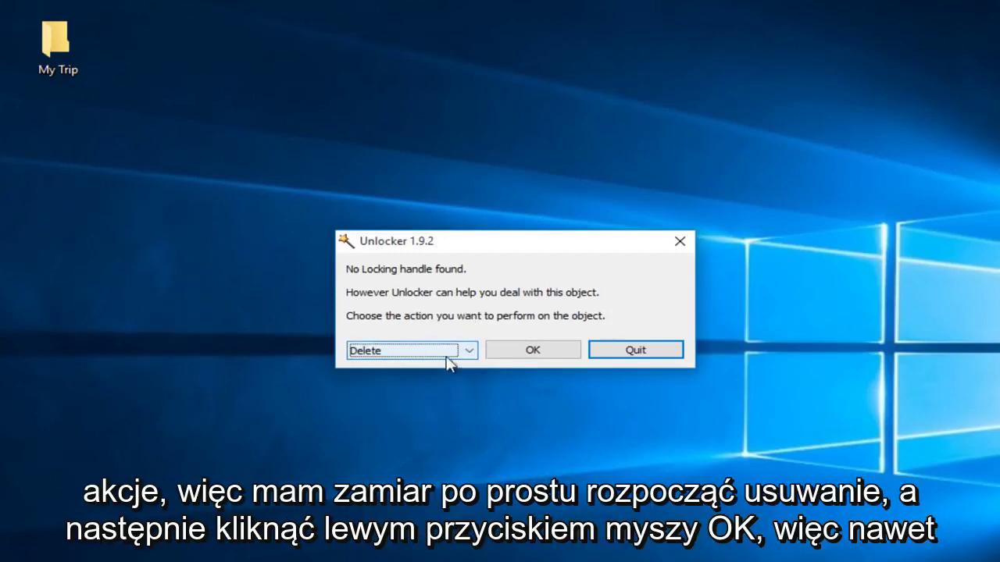
left_click(532, 350)
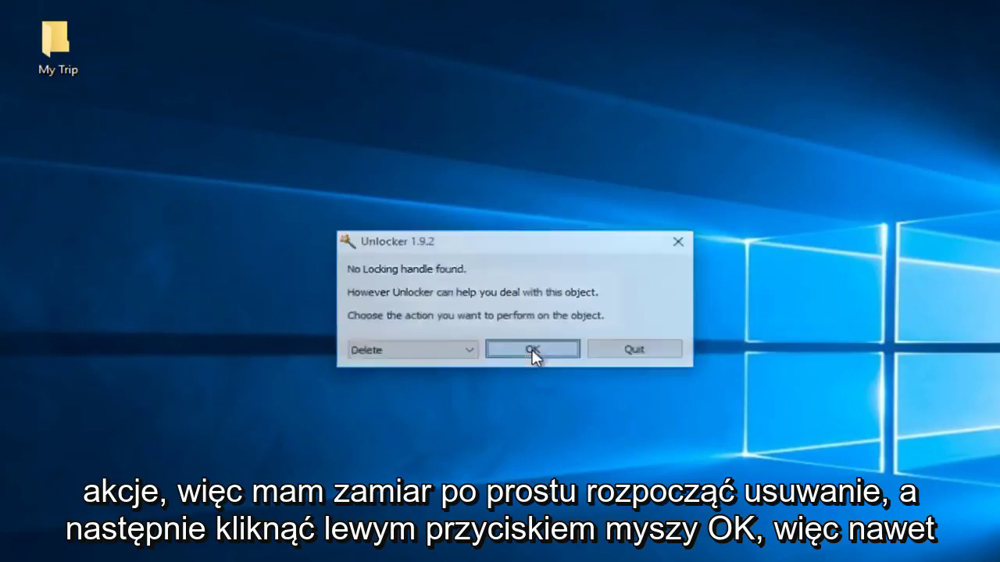